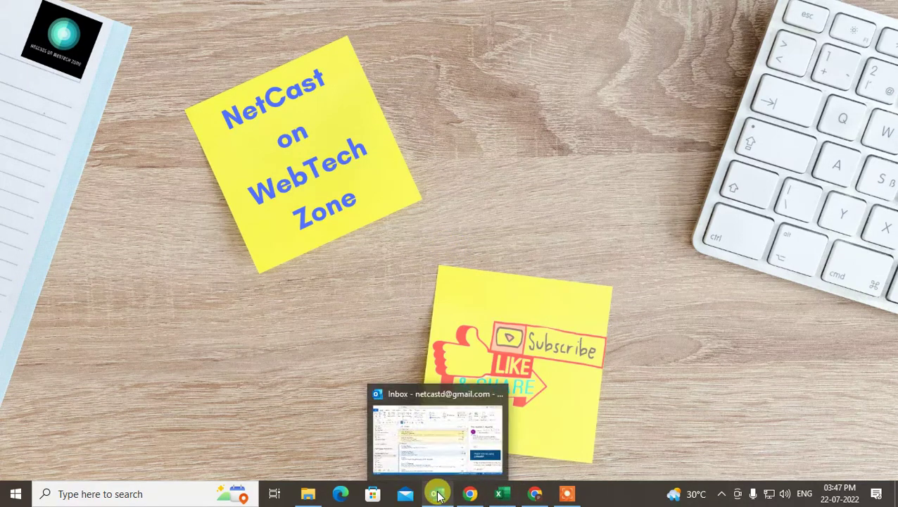
Step: Bring the Outlook window with the Inbox to the front from the taskbar
left_click(437, 448)
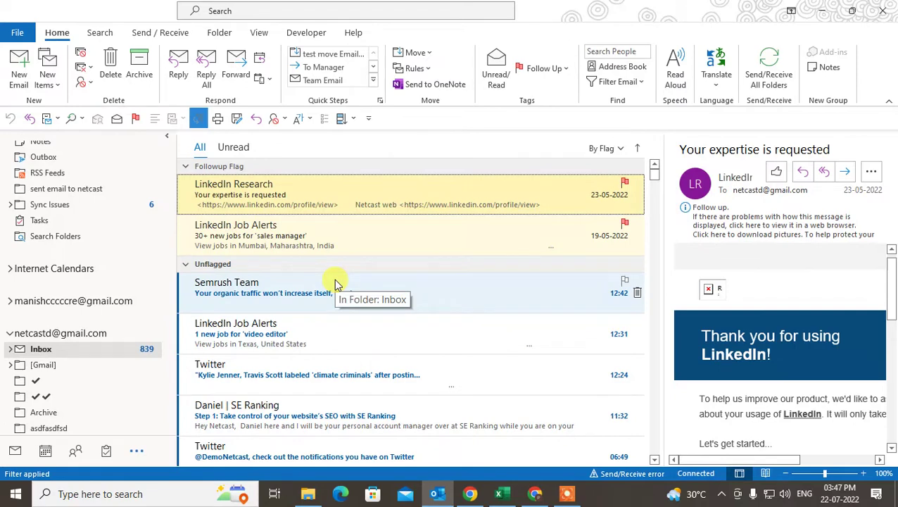
Step: Start the Import/Export wizard with Export to a file and Outlook Data File (.pst) chosen
left_click(16, 31)
left_click(70, 94)
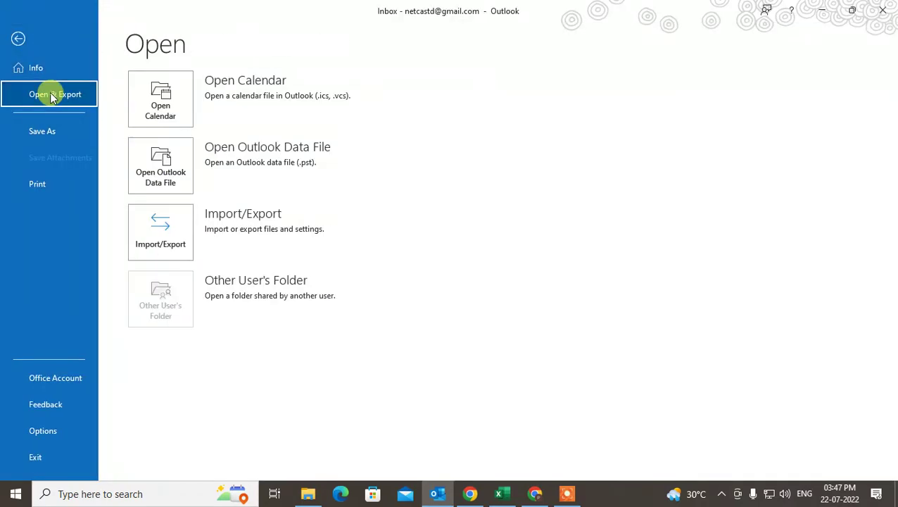
left_click(161, 232)
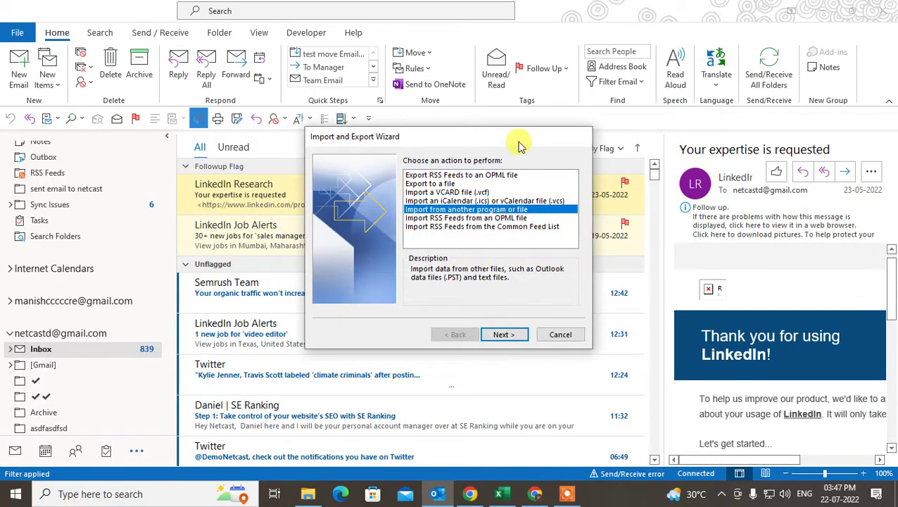
left_click(423, 172)
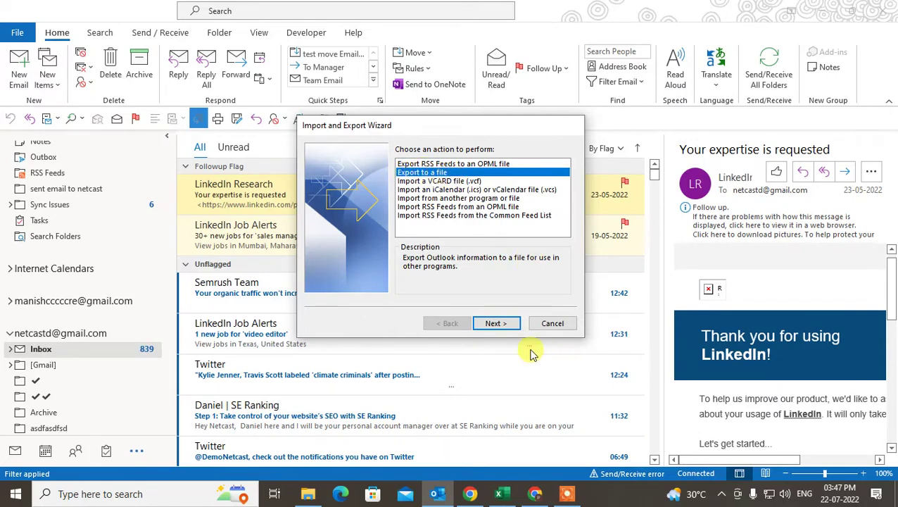
left_click(496, 323)
left_click(457, 173)
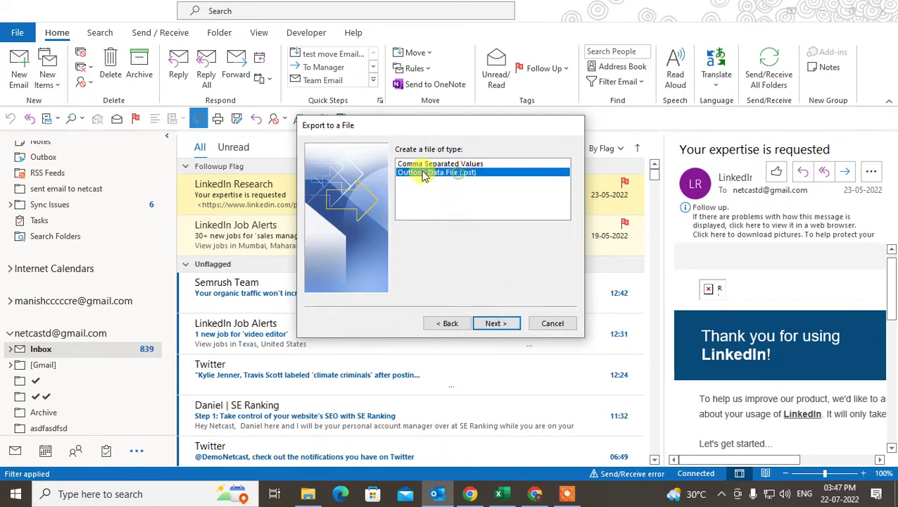
Step: Pick the whole netcastd Gmail mailbox with subfolders to export, leaving the Filter unchanged
left_click(492, 324)
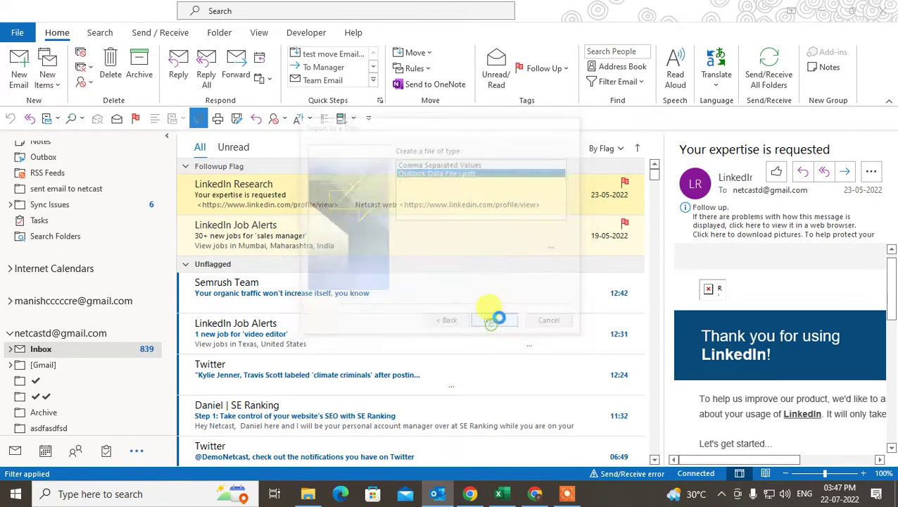
left_click(413, 181)
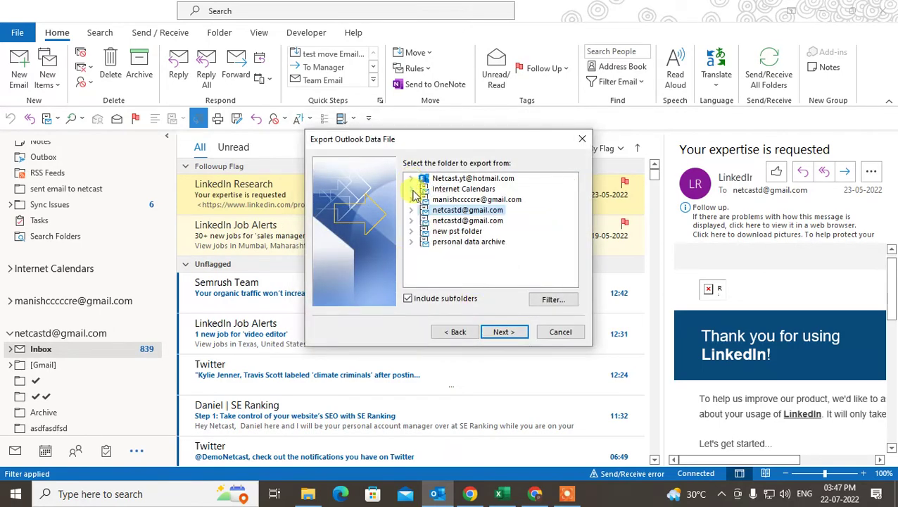
left_click(470, 223)
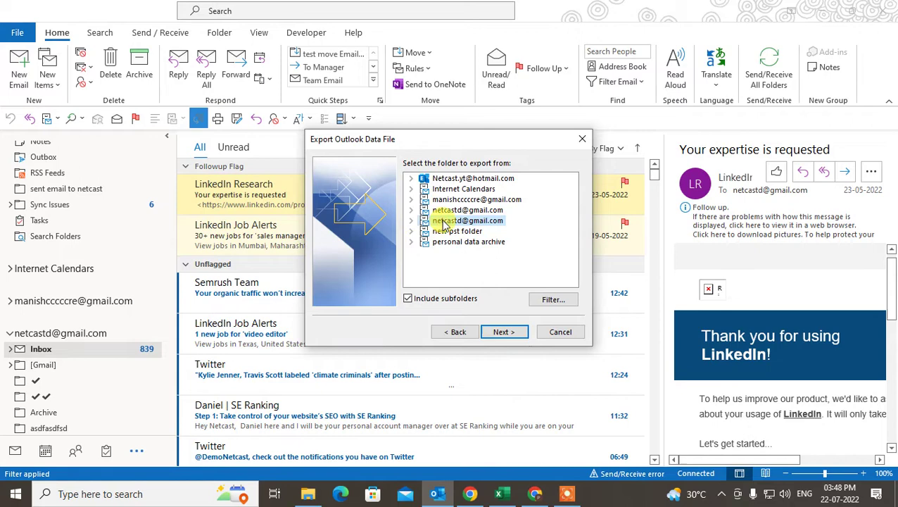
left_click(411, 221)
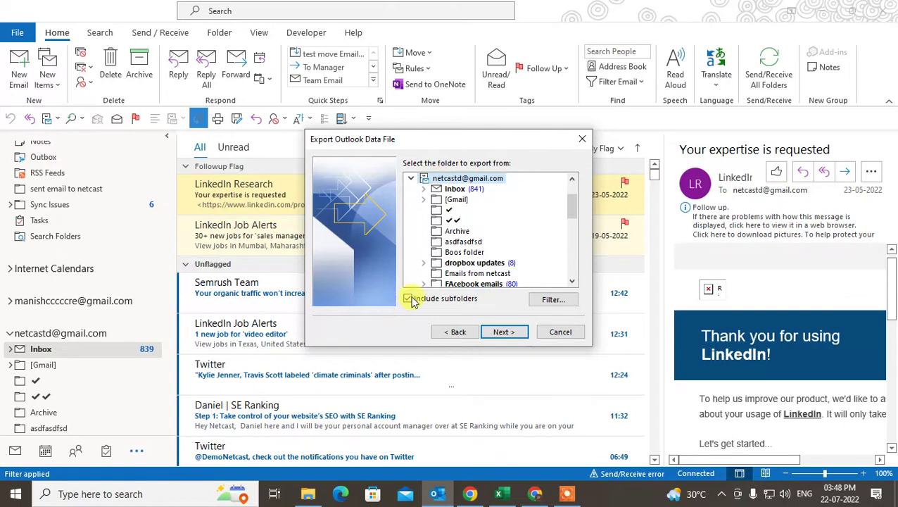
left_click(504, 333)
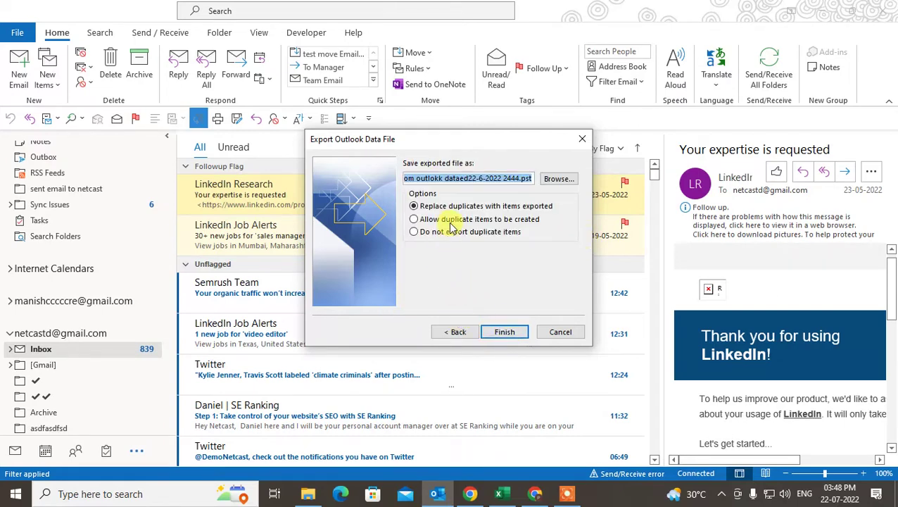
left_click(455, 331)
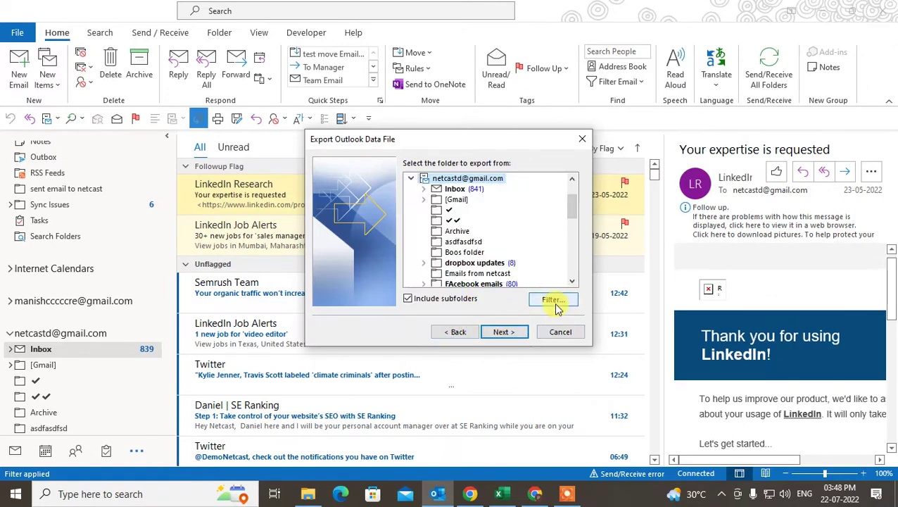
left_click(560, 301)
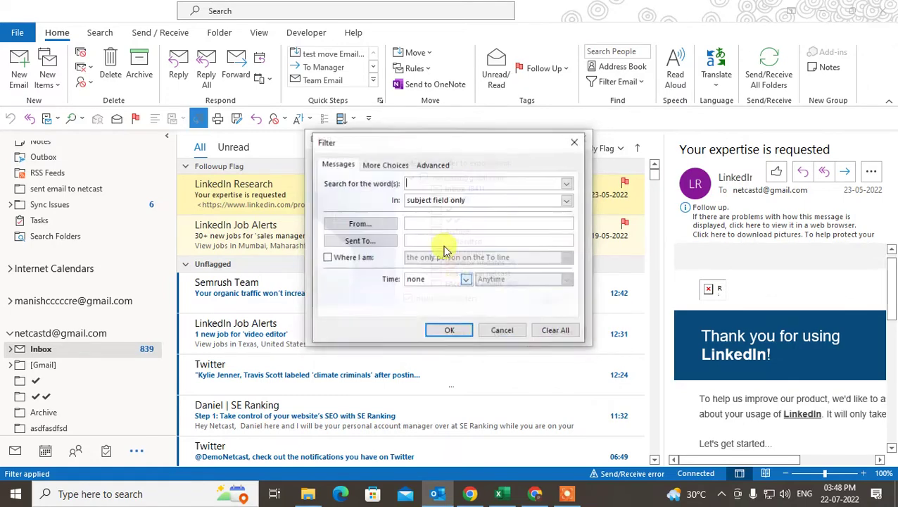
left_click(579, 144)
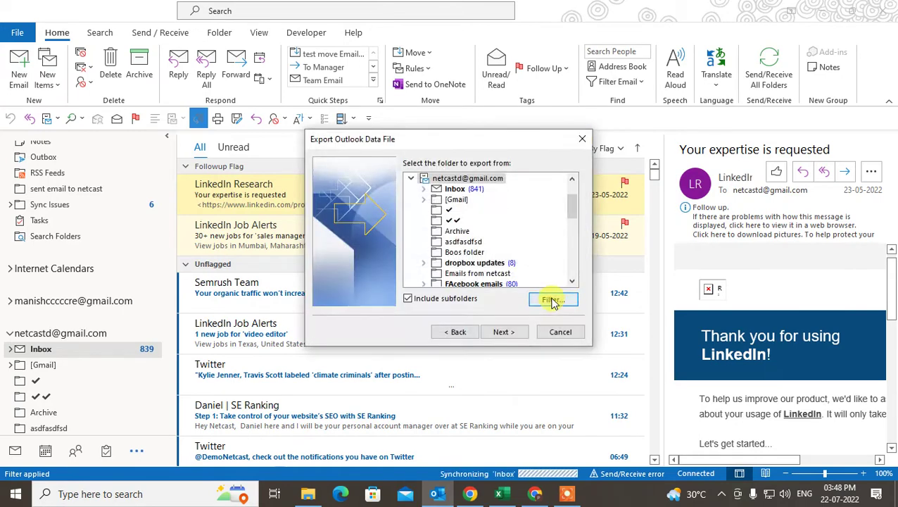
Step: Save the export as 'new pst file for email 22-7' in Documents, not exporting duplicates
left_click(504, 332)
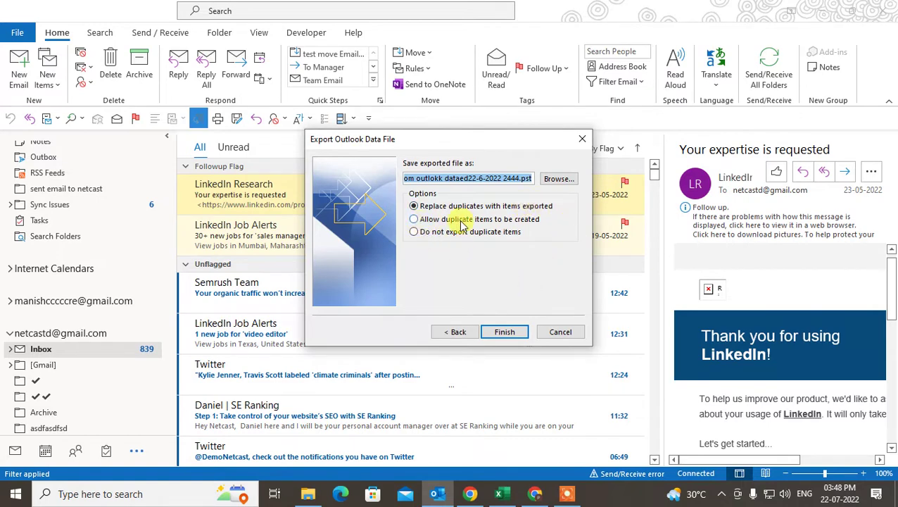
left_click(414, 233)
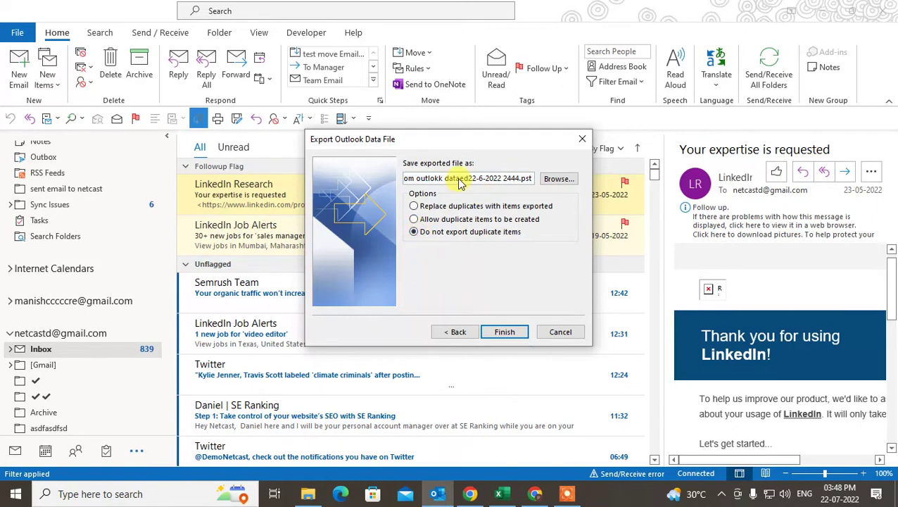
left_click(553, 179)
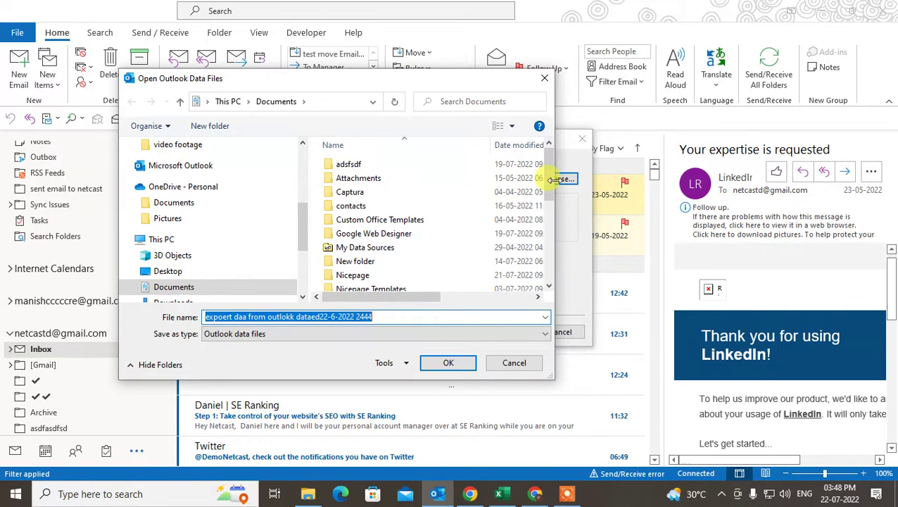
mouse_move(549, 176)
left_mouse_down()
mouse_move(560, 205)
mouse_move(551, 256)
left_mouse_up()
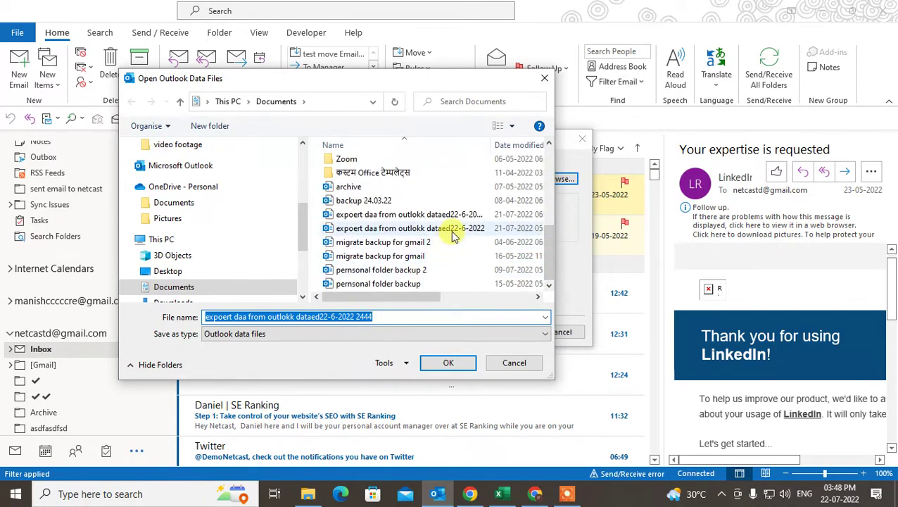
left_click(405, 316)
double_click(405, 316)
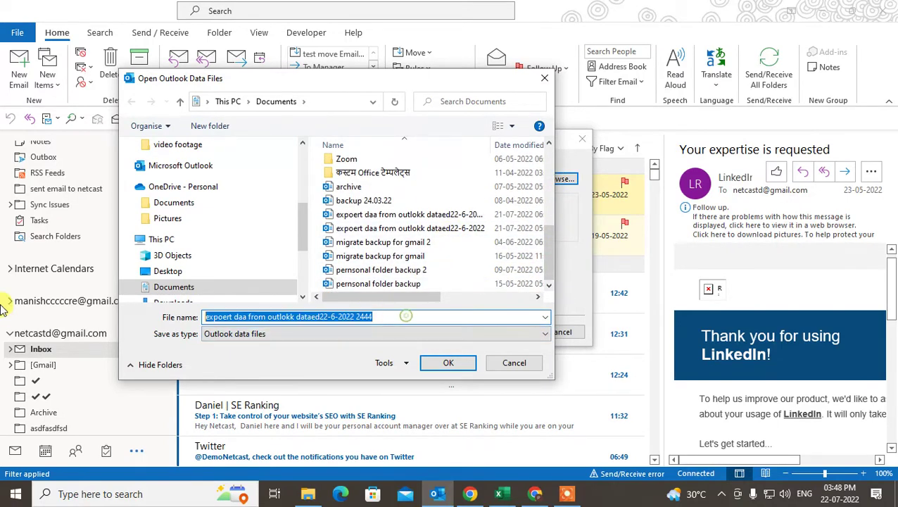
type("new pst file for email 22-7")
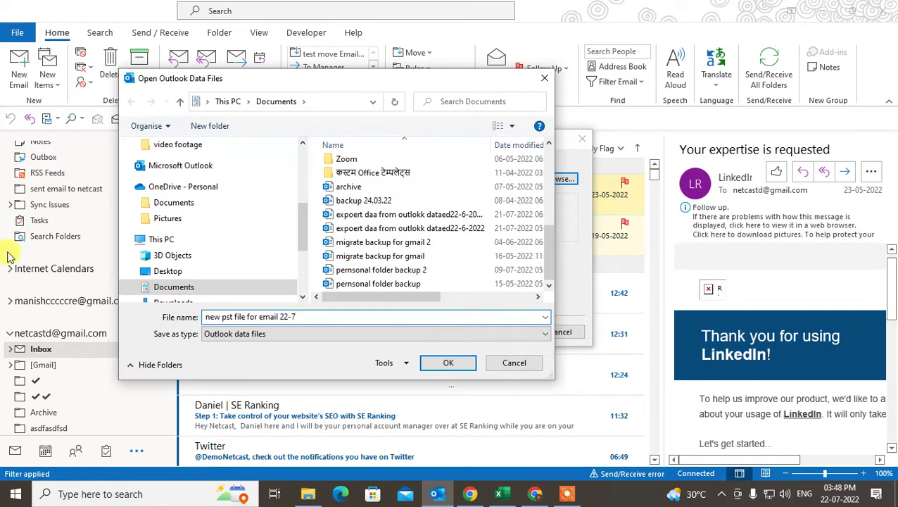
left_click(446, 362)
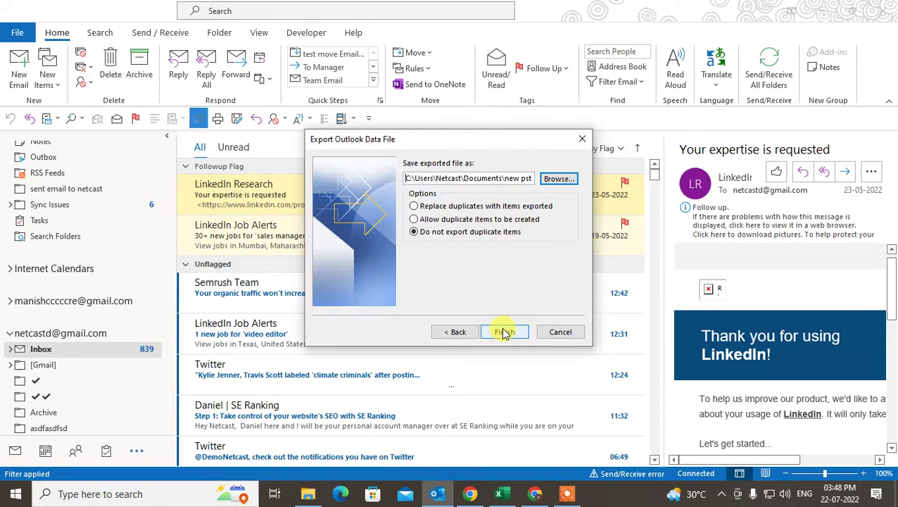
Step: Create the new .pst data file with empty password fields, completing the export
left_click(503, 331)
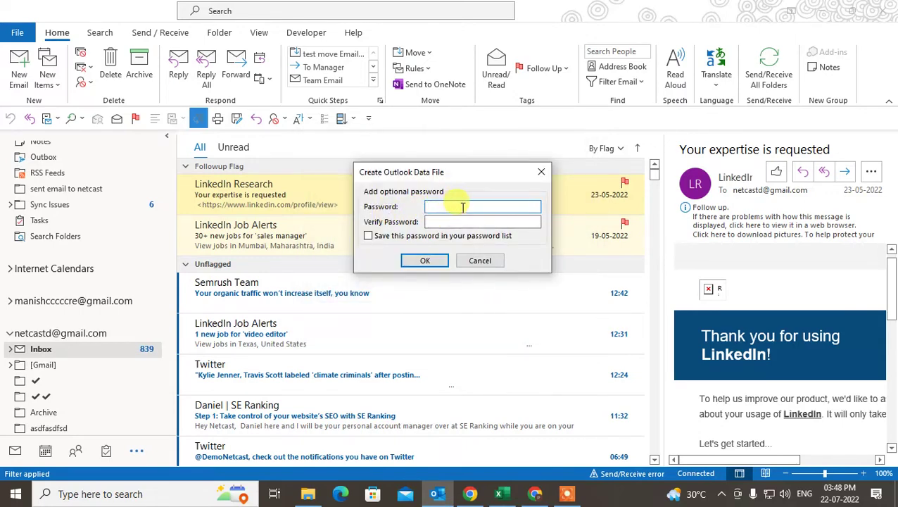
left_click_drag(487, 174, 483, 165)
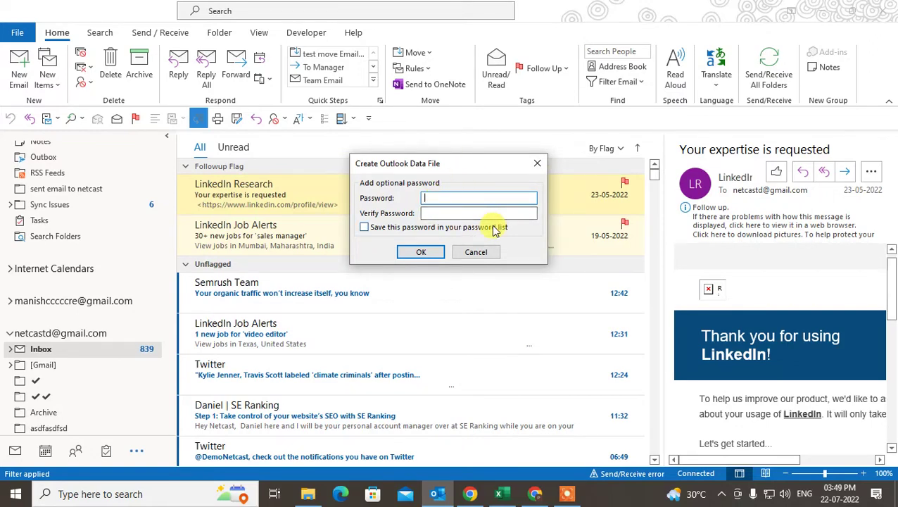
left_click_drag(470, 171, 488, 156)
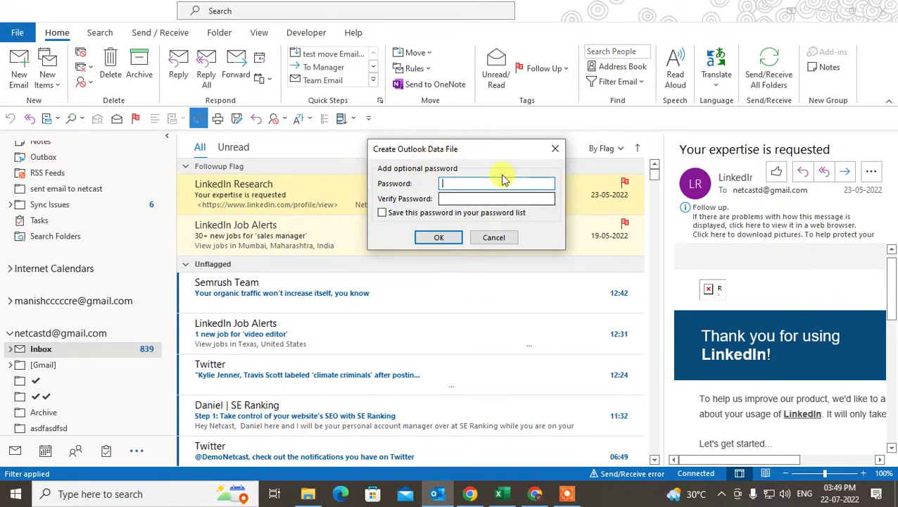
left_click_drag(475, 157, 484, 148)
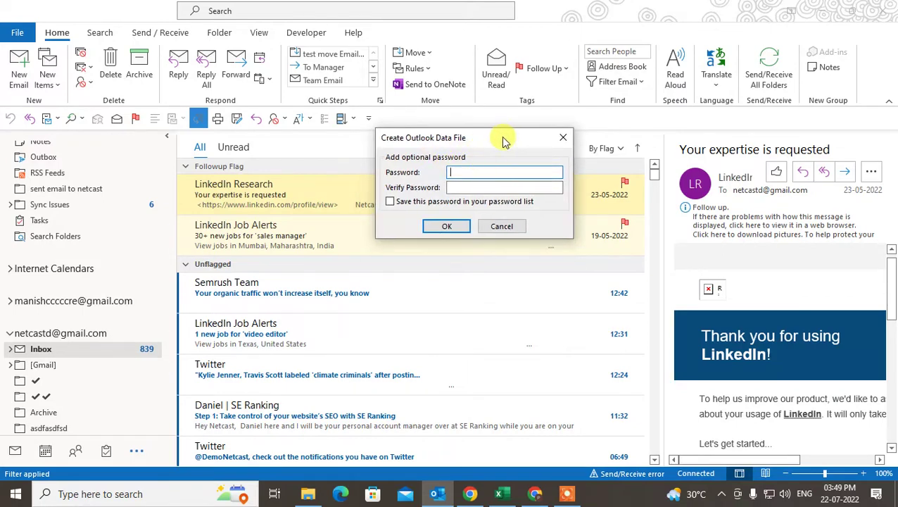
left_click(443, 227)
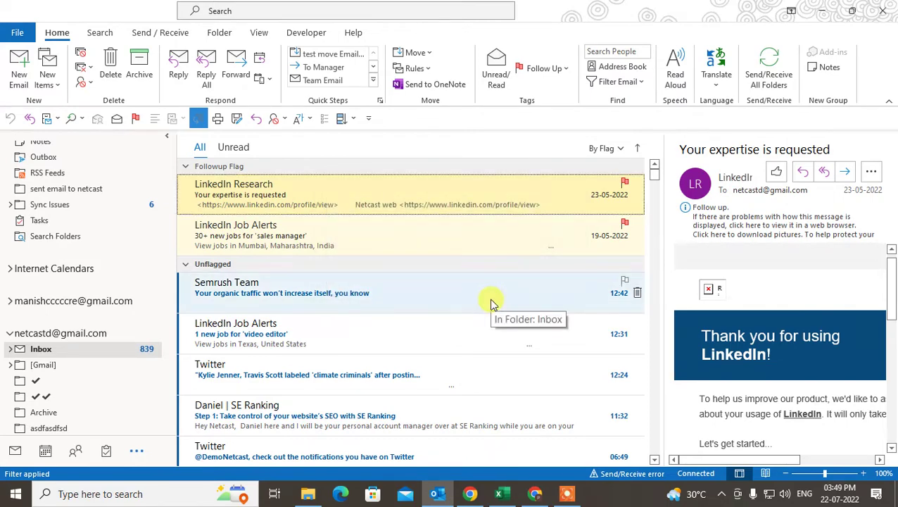
Step: Start the Import/Export wizard importing from another program or file, type Outlook Data File (.pst)
left_click(18, 35)
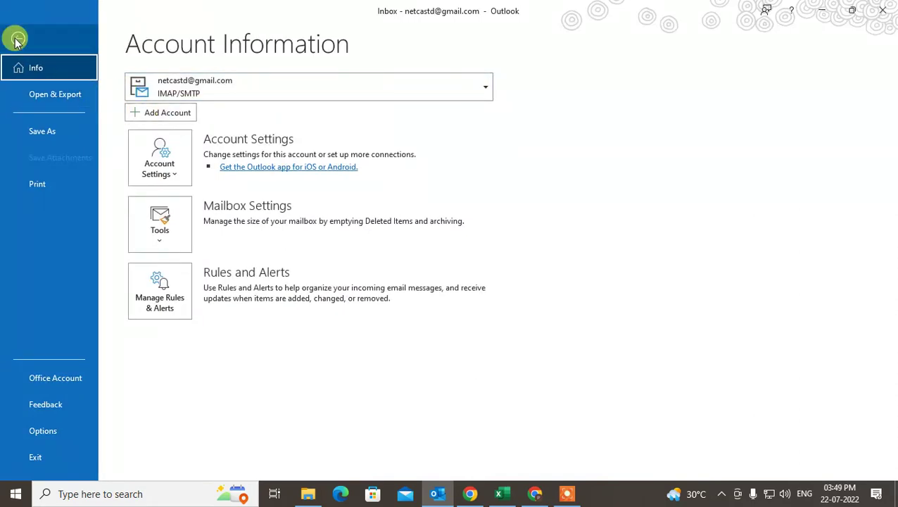
left_click(17, 38)
left_click(74, 95)
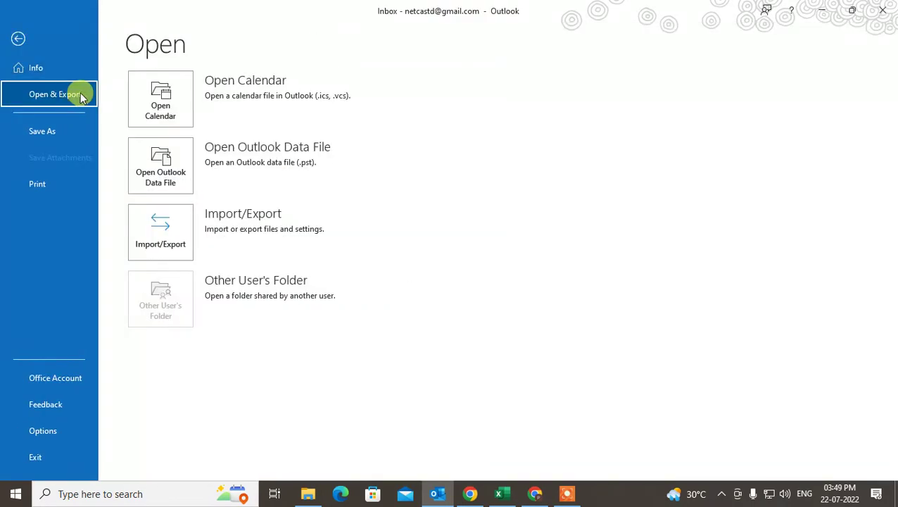
left_click(174, 237)
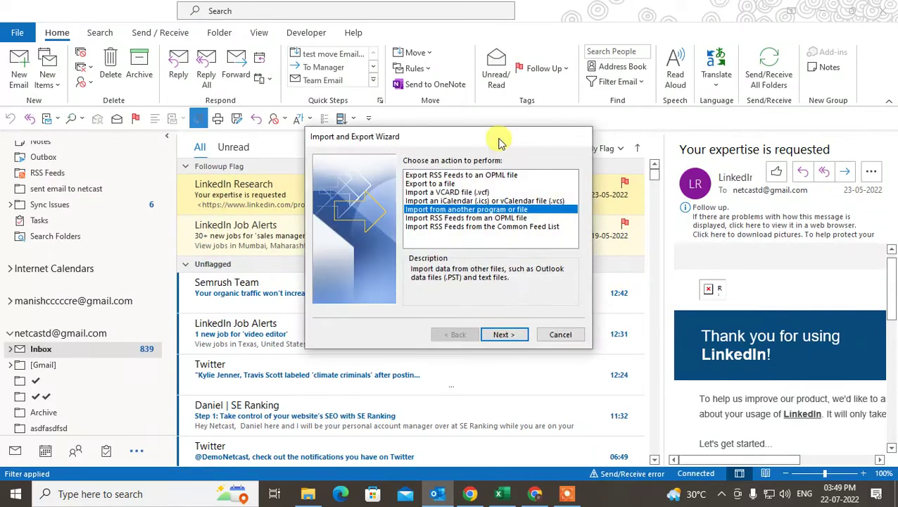
left_click_drag(499, 139, 466, 126)
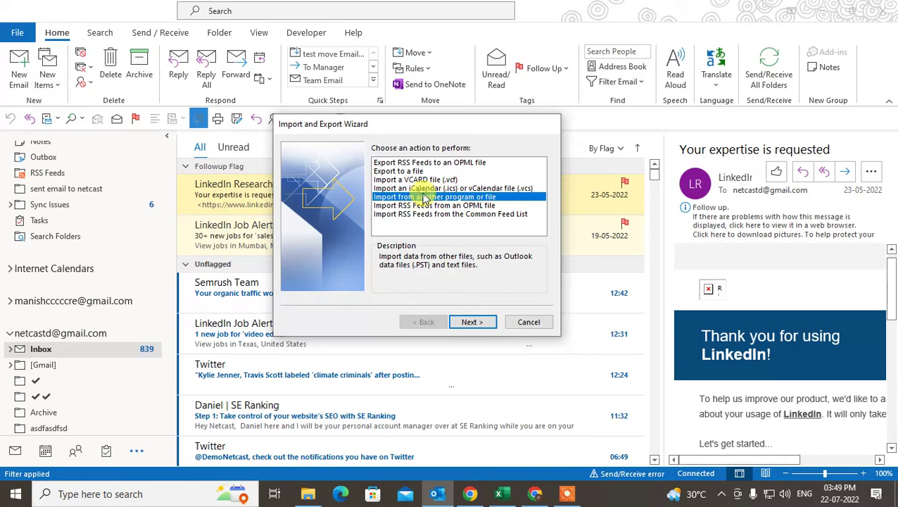
left_click(473, 322)
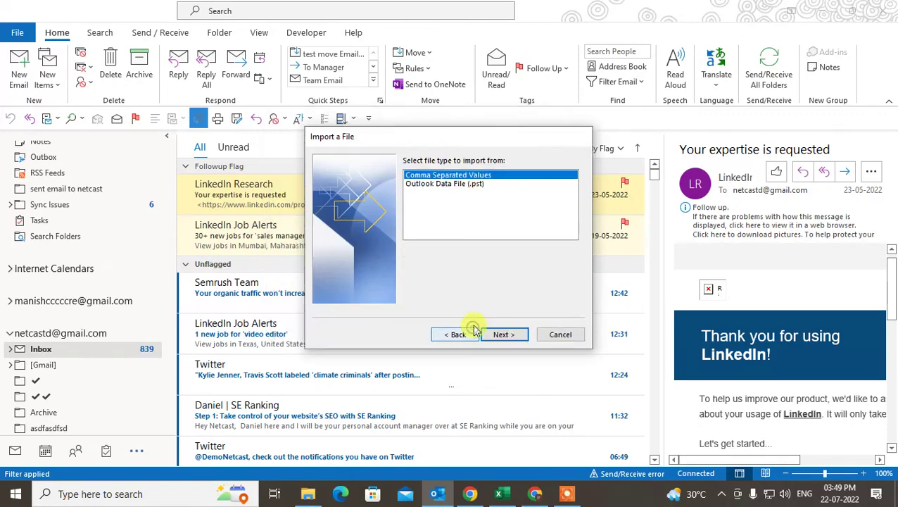
left_click(473, 183)
Step: Import from 'new pst file for email 22-7' in Documents, with duplicates not imported
left_click(511, 335)
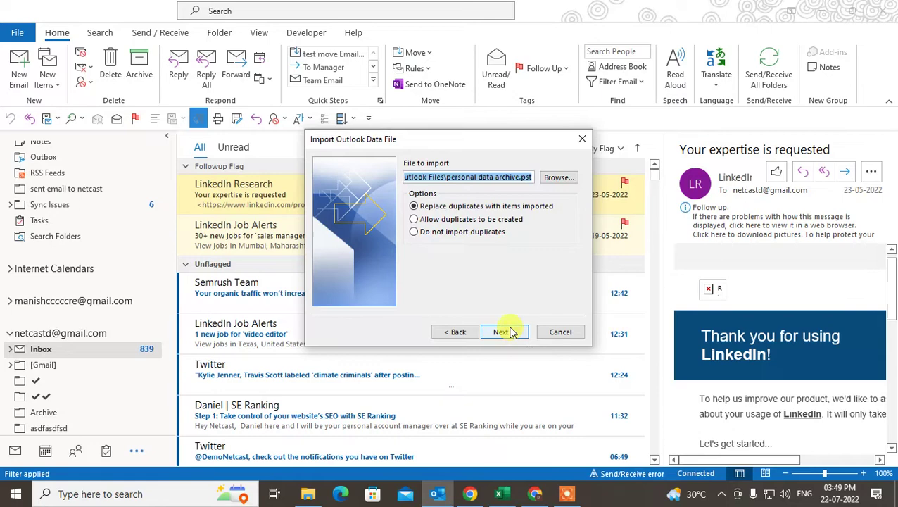
left_click(545, 177)
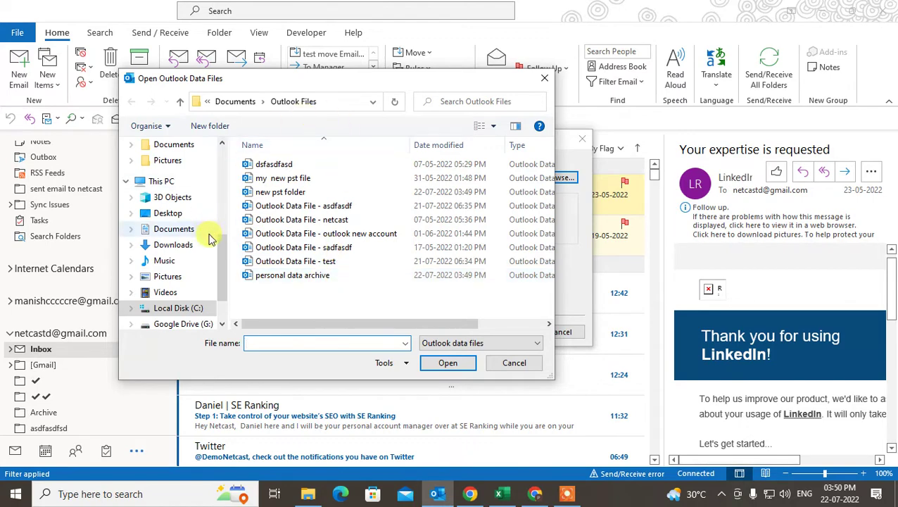
left_click(173, 245)
left_click(174, 228)
scroll(362, 202, "down", 1)
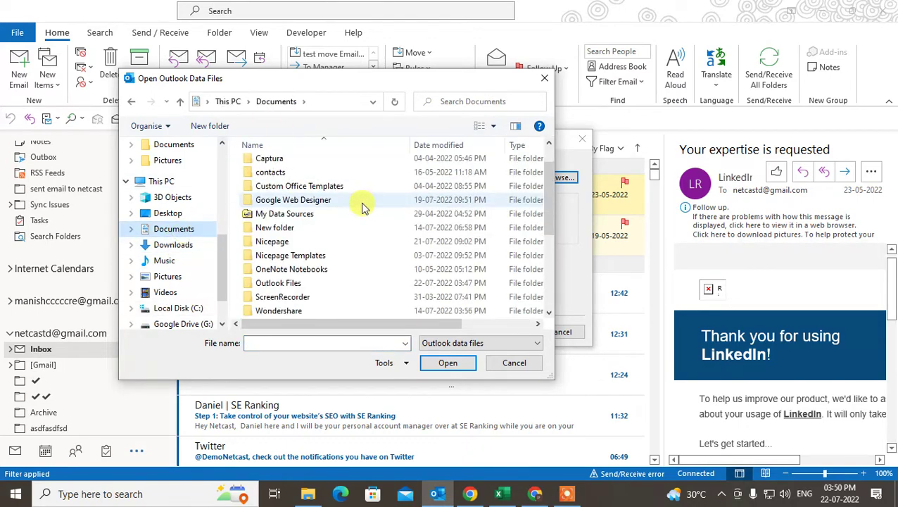
scroll(366, 211, "down", 3)
left_click(366, 242)
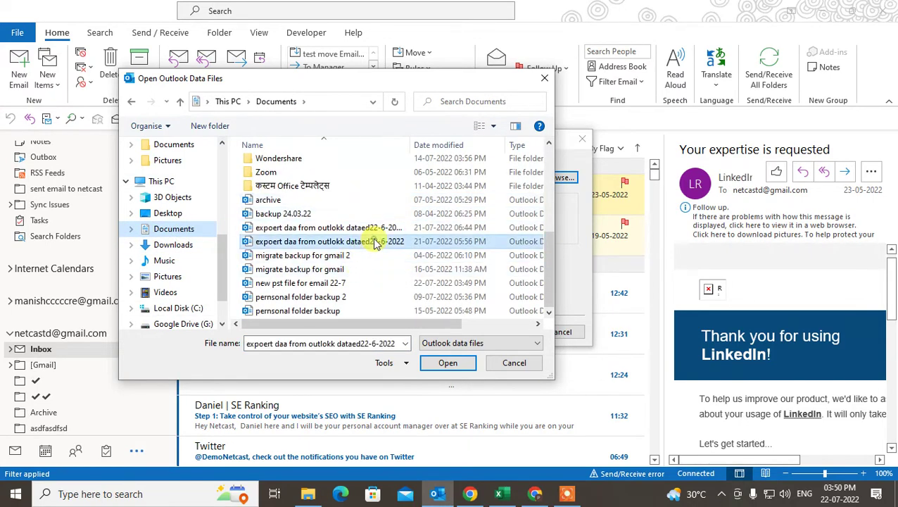
left_click(349, 284)
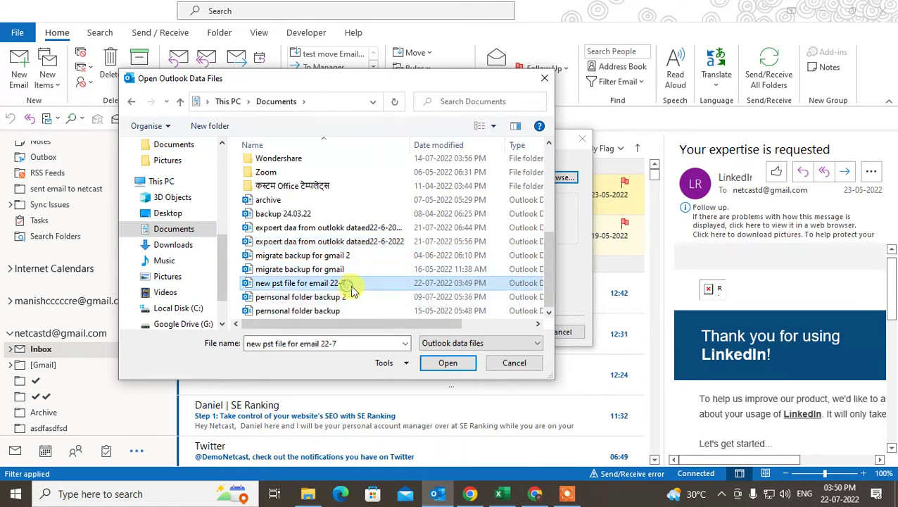
left_click(447, 363)
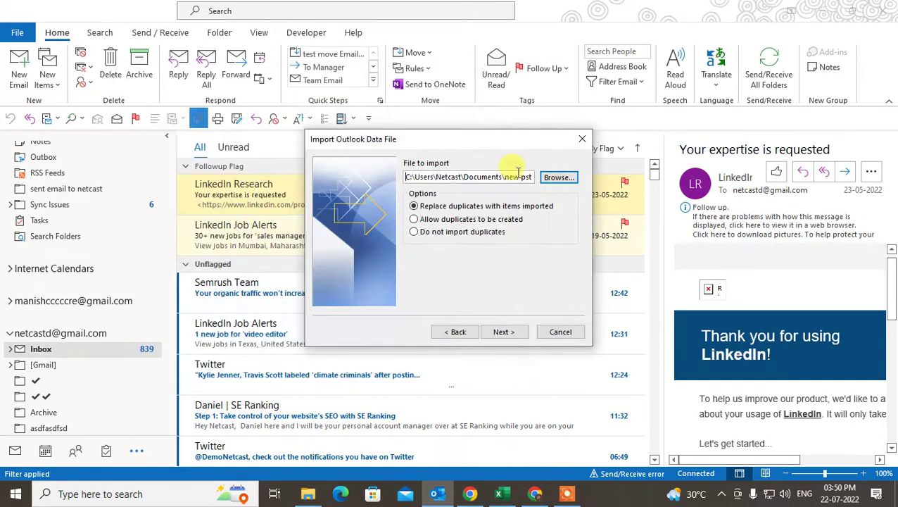
left_click(421, 233)
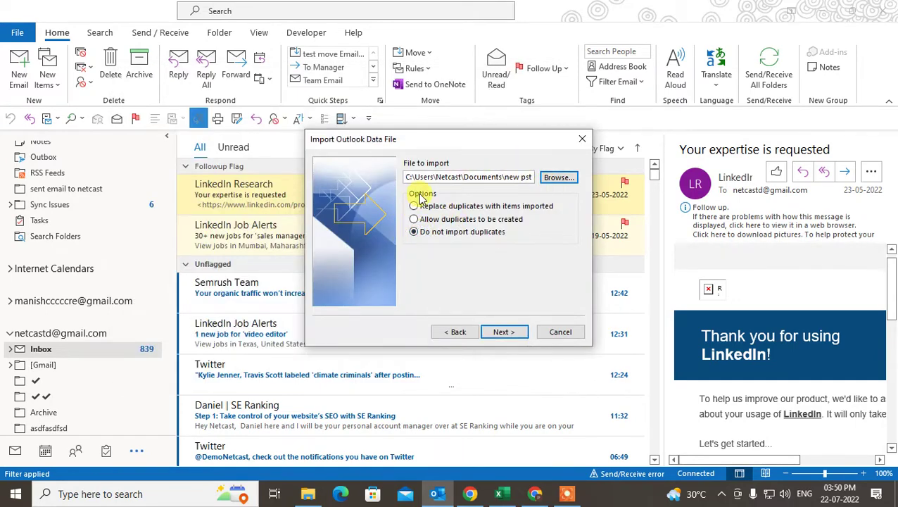
Step: Check Include subfolders on the folder step, then cancel the Import Outlook Data File wizard
left_click(505, 333)
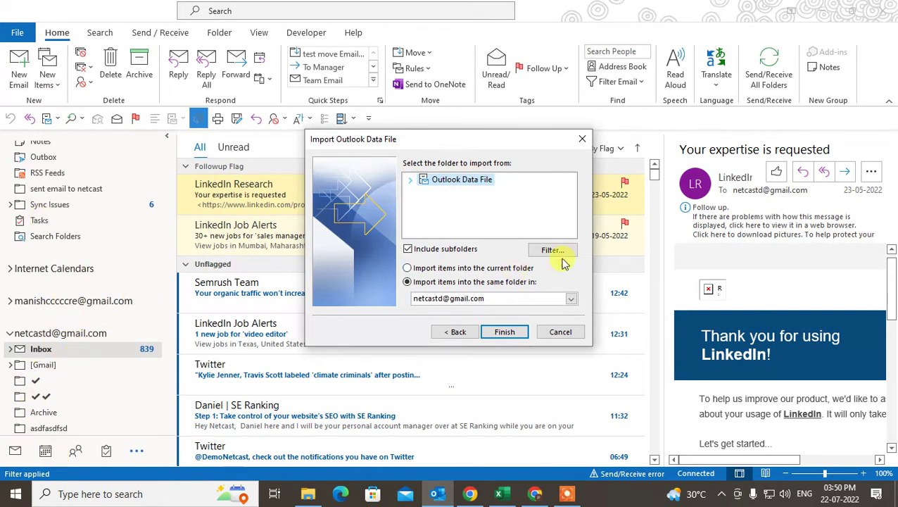
left_click(409, 180)
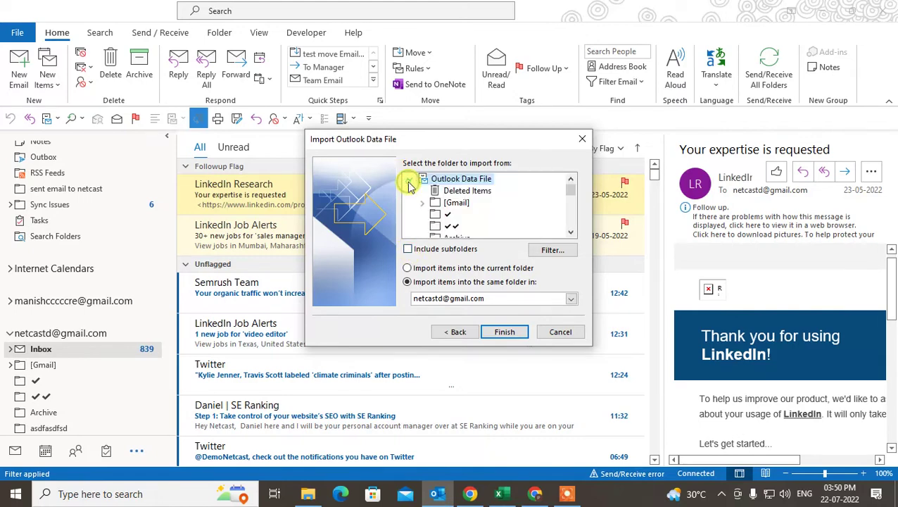
left_click(408, 250)
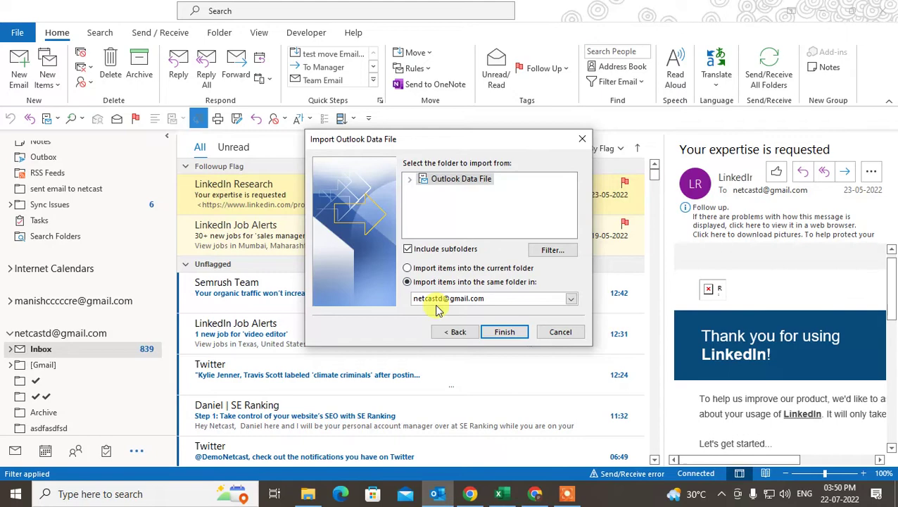
left_click(565, 332)
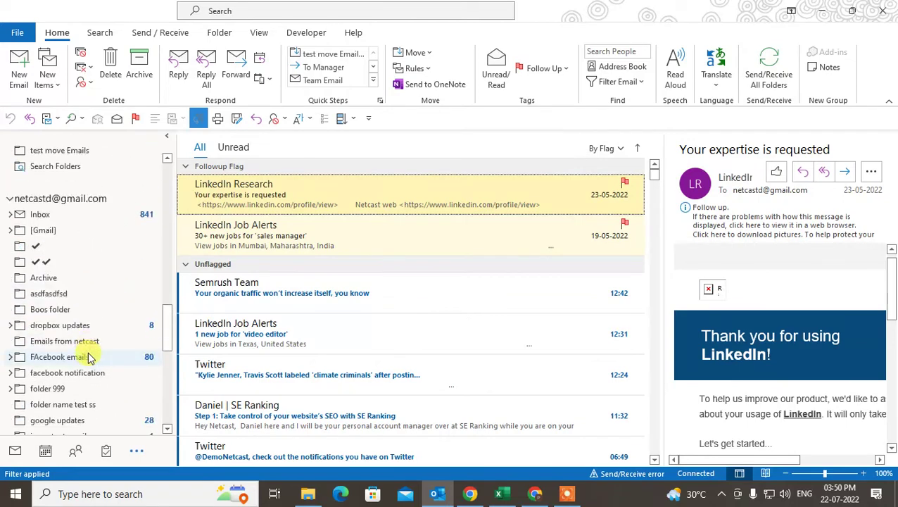
Step: Expand new pst folder in the folder pane to see its contents
scroll(102, 355, "down", 10)
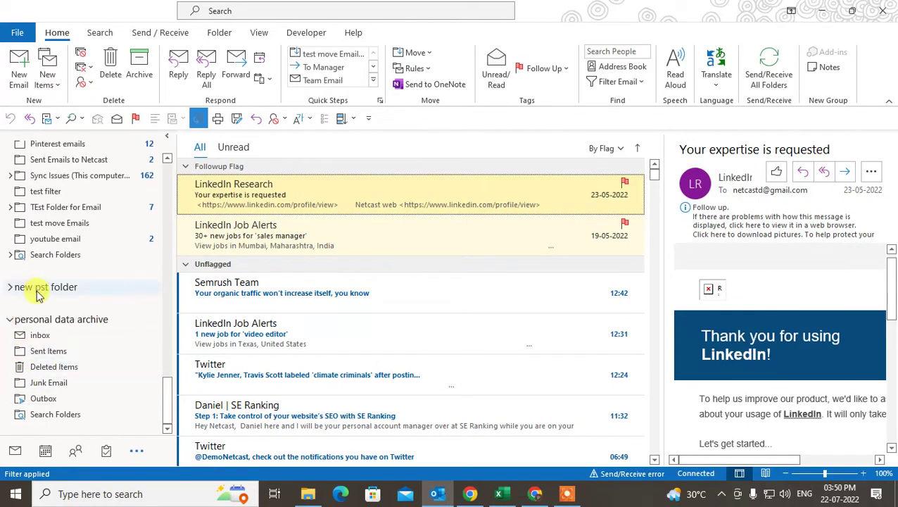
left_click(9, 285)
scroll(36, 316, "up", 10)
scroll(17, 353, "up", 3)
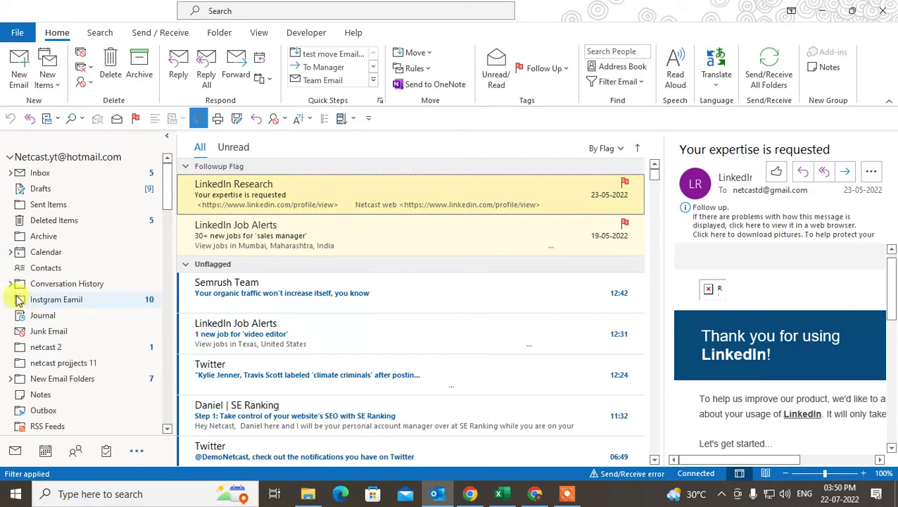
Step: Collapse the hotmail, both Gmail and personal archive folder trees, briefly expanding new pst folder
left_click(10, 158)
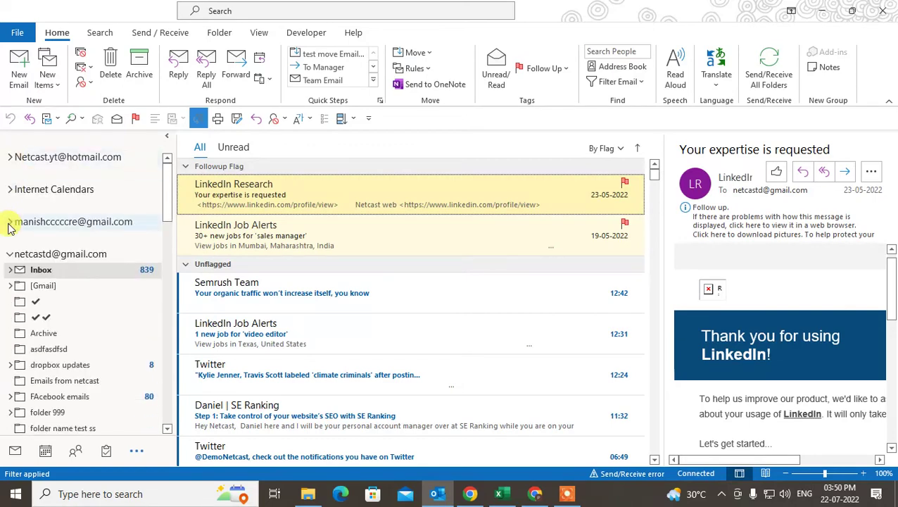
left_click(19, 255)
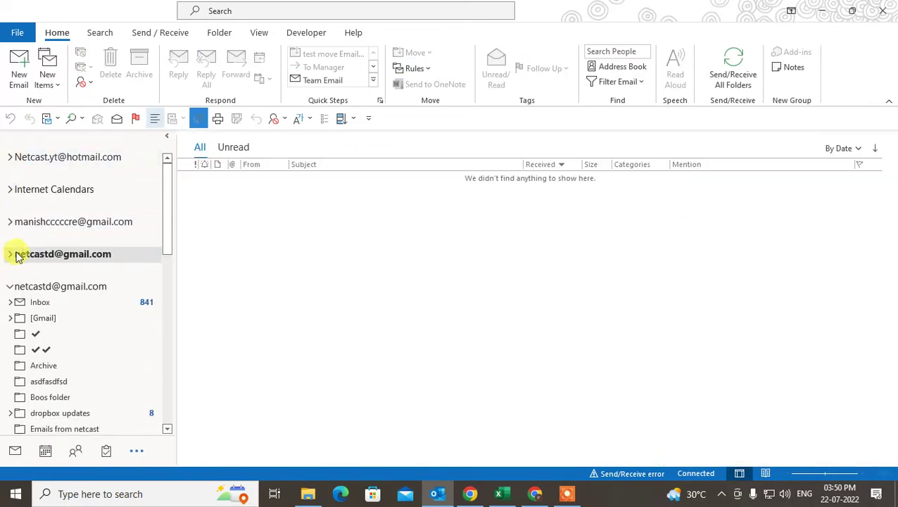
left_click(7, 287)
left_click(9, 350)
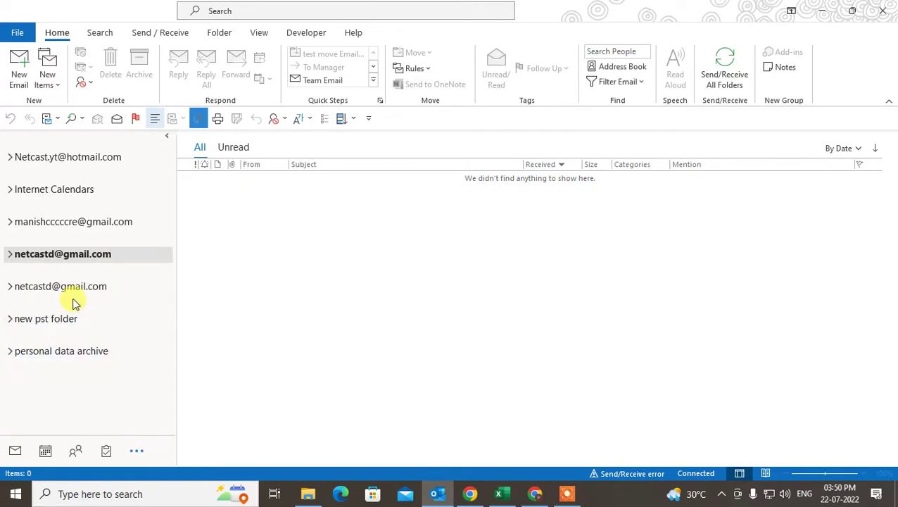
left_click(10, 318)
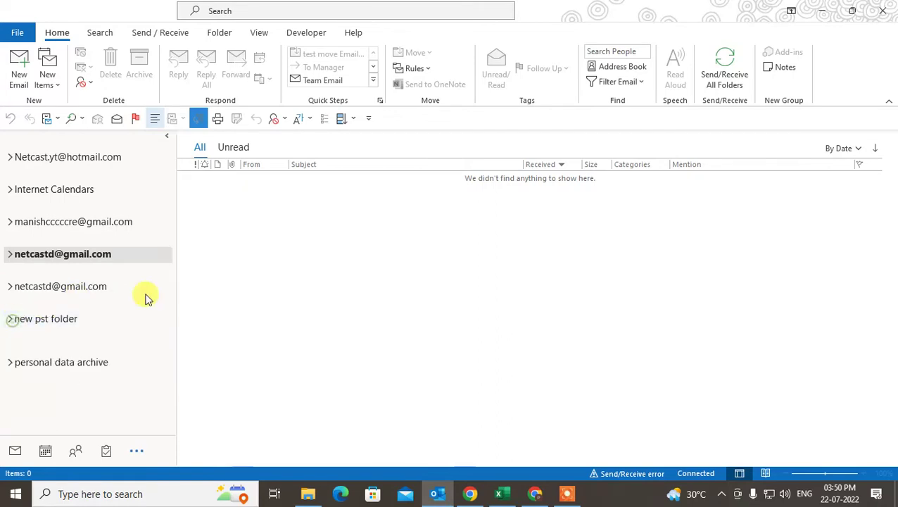